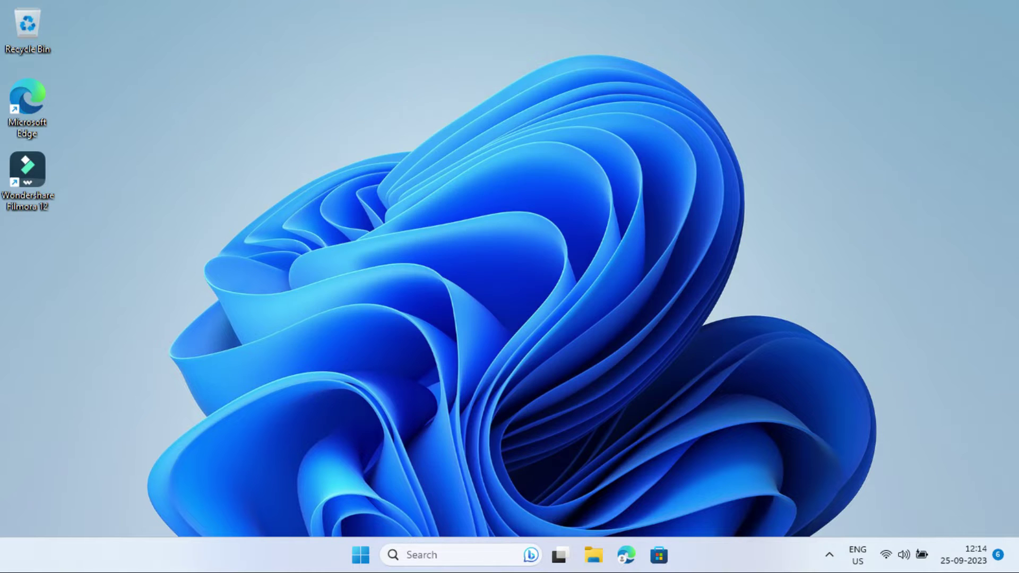
- Search Edge for 'nearby share download' and open the android.com Nearby Share page
{"action": "type", "text": "near"}
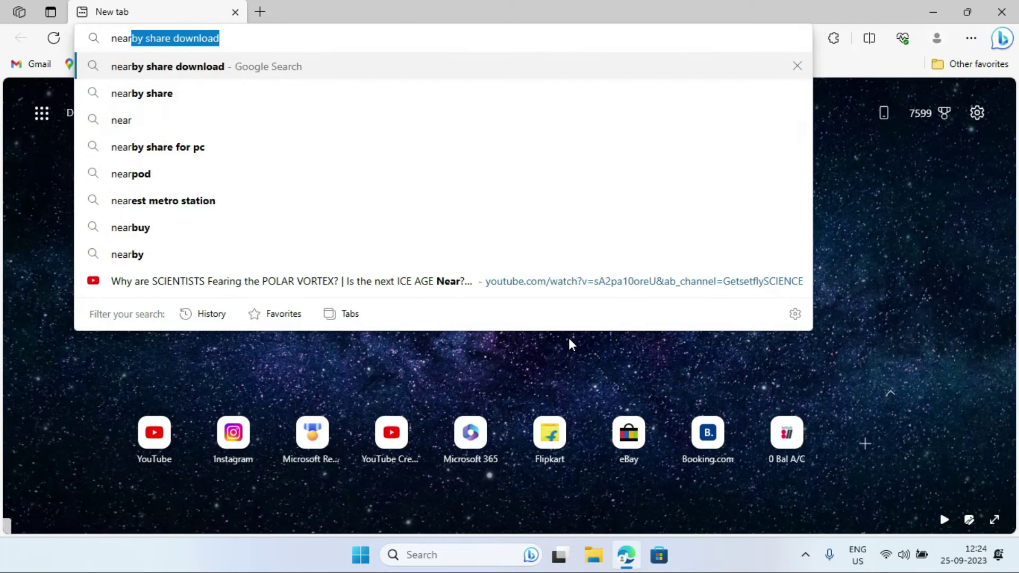
{"action": "type", "text": "by share download"}
{"action": "key", "text": "Return"}
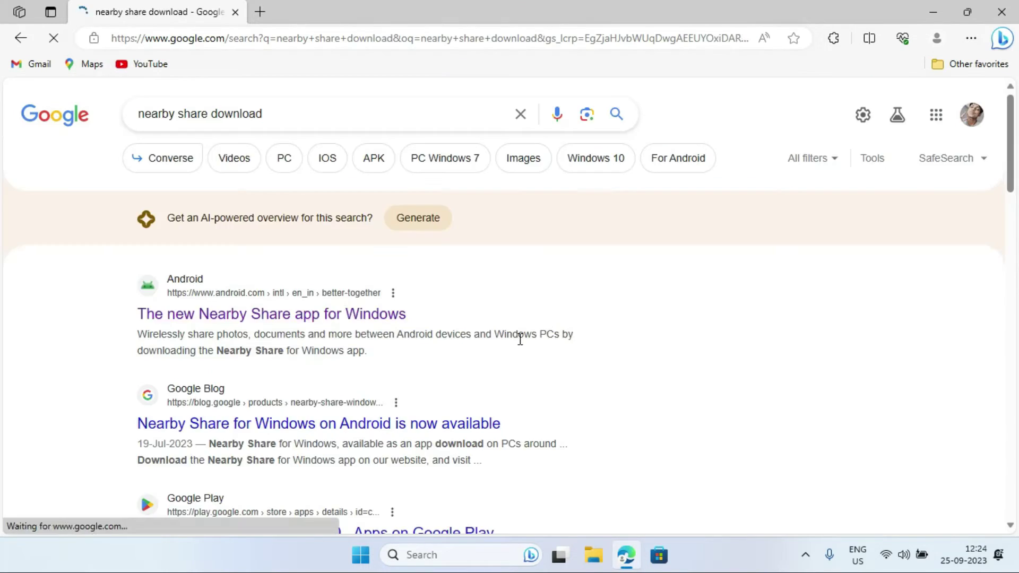
{"action": "left_click", "coordinate": [343, 313]}
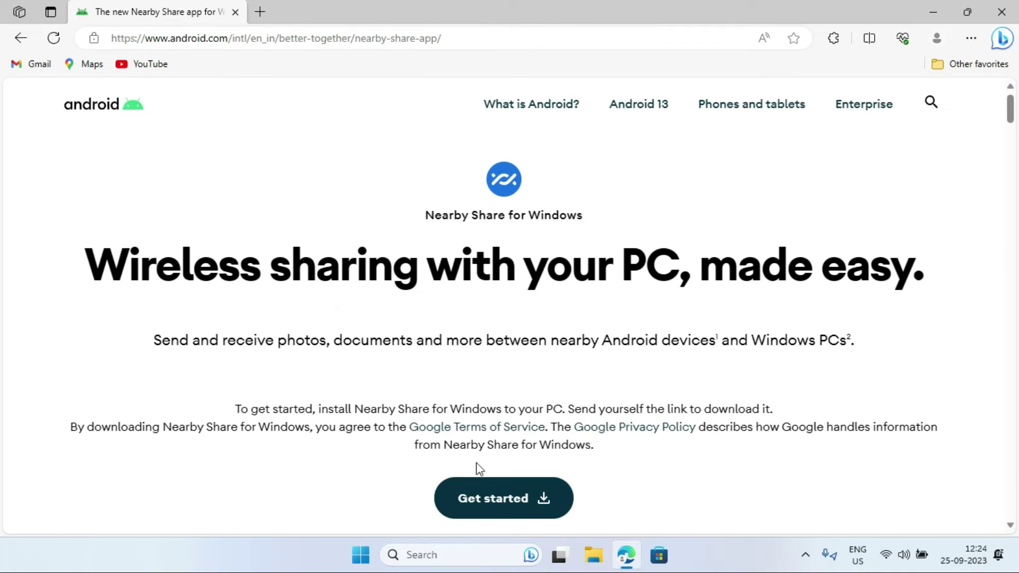
- Download the BetterTogetherSetup installer and launch it from the Downloads folder
{"action": "left_click", "coordinate": [483, 483]}
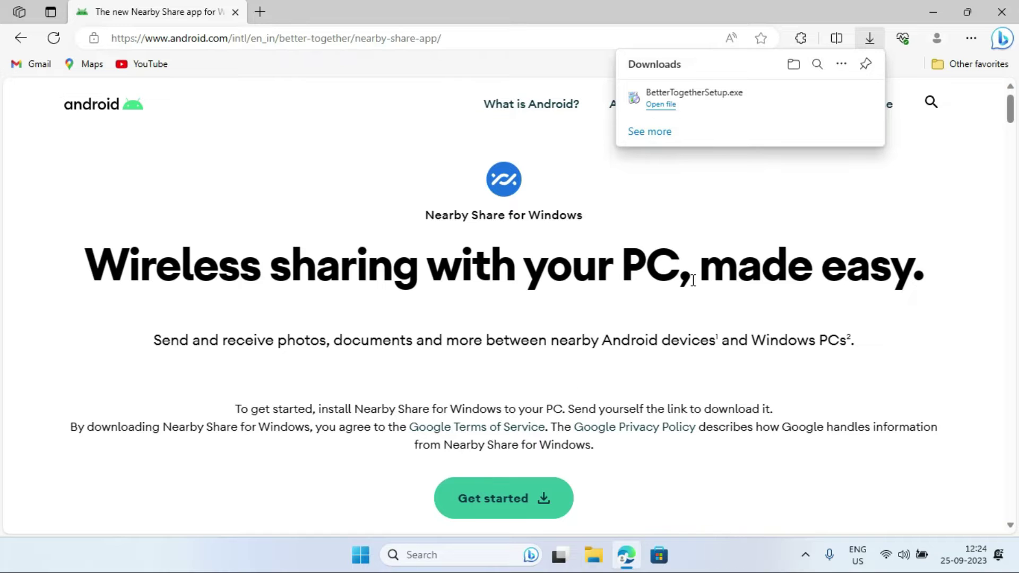
{"action": "mouse_move", "coordinate": [717, 98]}
{"action": "left_click", "coordinate": [820, 101]}
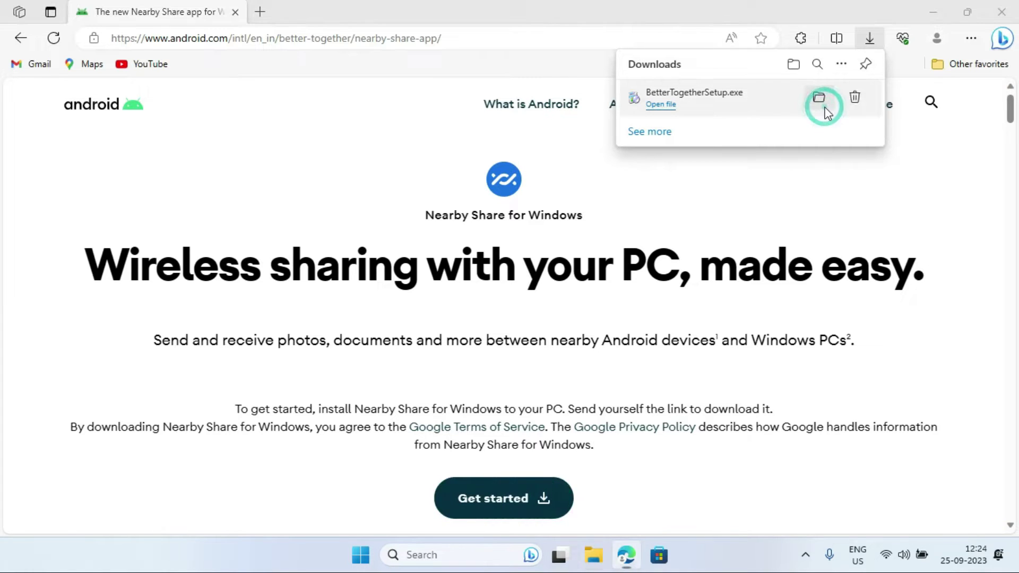
{"action": "double_click", "coordinate": [444, 230]}
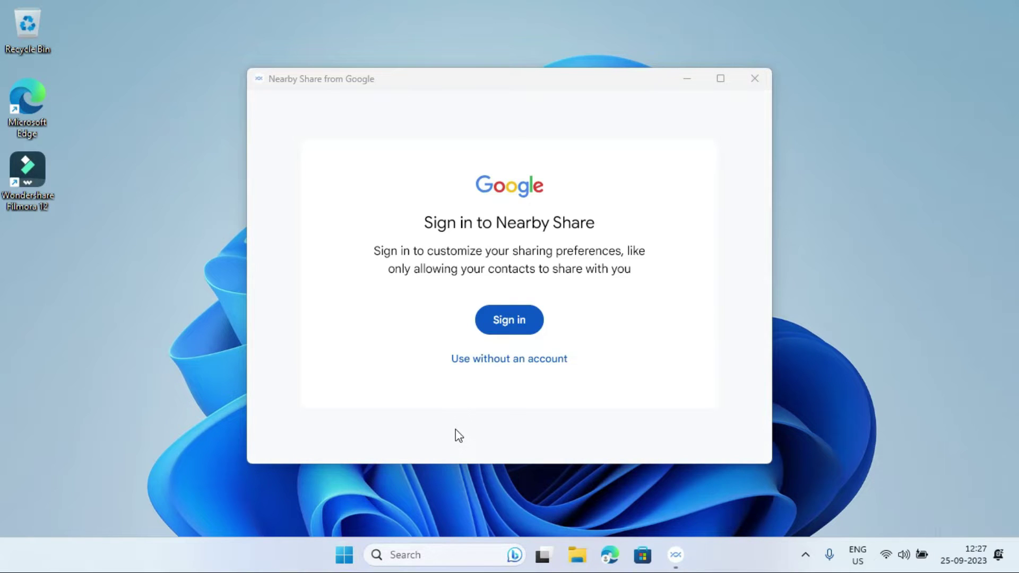
- Sign in to Nearby Share with the chosen Google account, confirming in Edge
{"action": "left_click", "coordinate": [524, 322]}
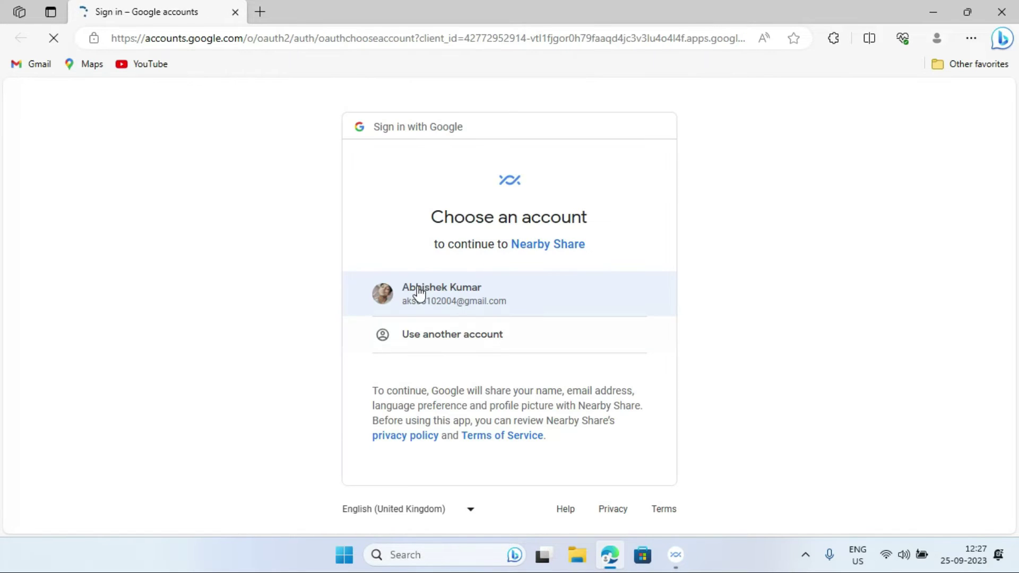
{"action": "left_click", "coordinate": [489, 288]}
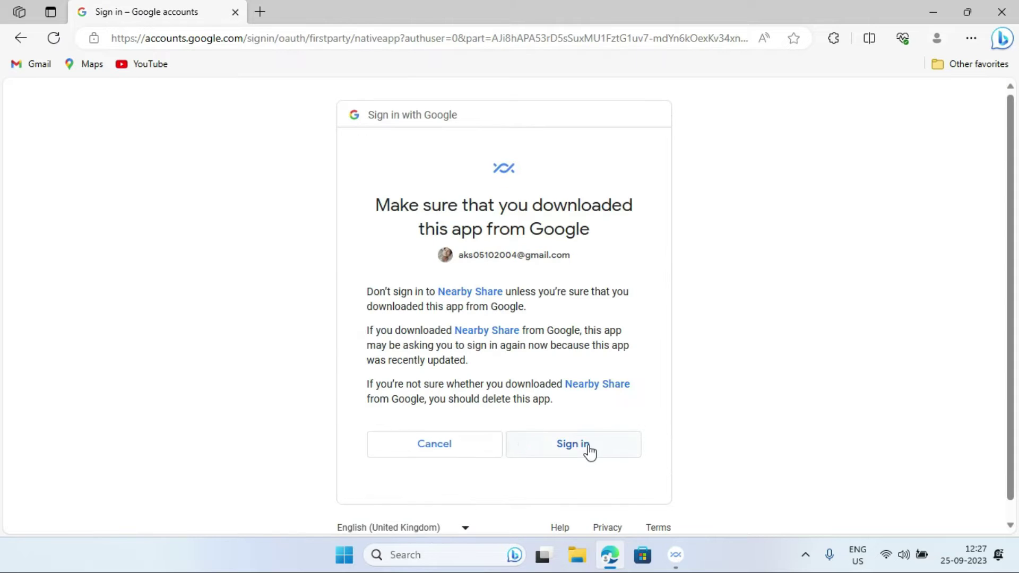
{"action": "left_click", "coordinate": [589, 445]}
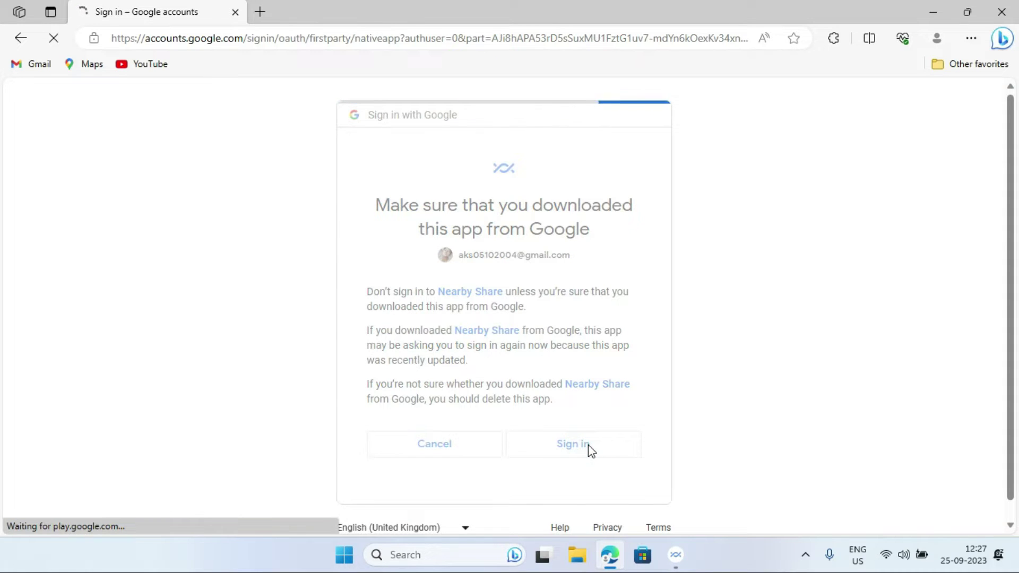
- Change Nearby Share receiving visibility from Contacts to Everyone and finish setup
{"action": "scroll", "coordinate": [509, 314], "scroll_direction": "down", "scroll_amount": 2}
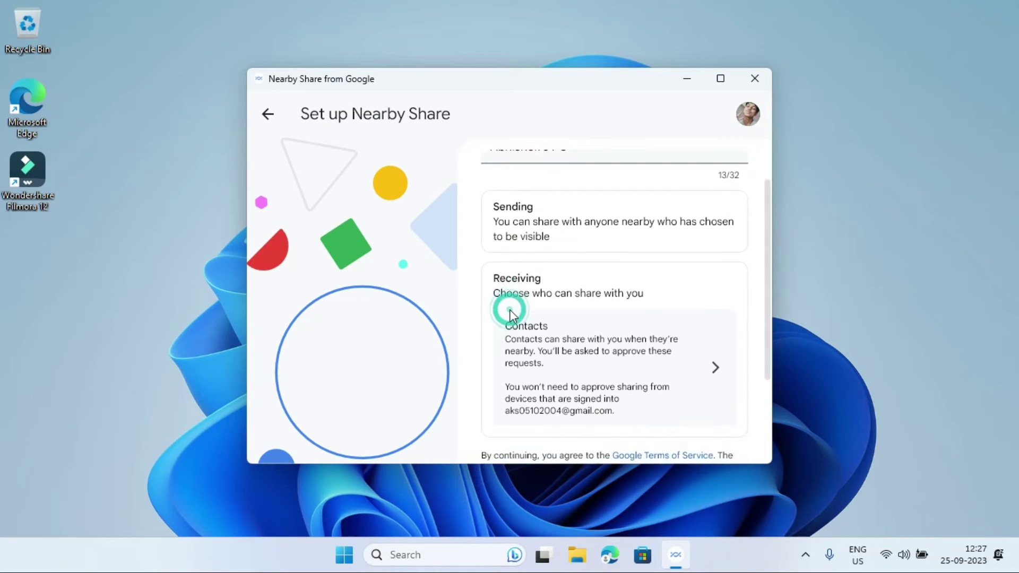
{"action": "left_click", "coordinate": [603, 313]}
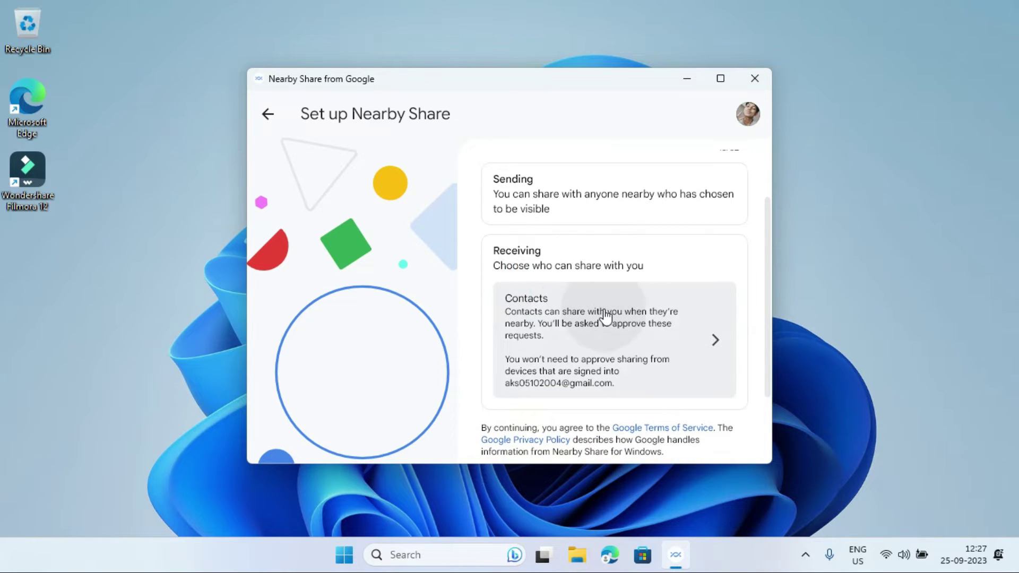
{"action": "left_click", "coordinate": [537, 193]}
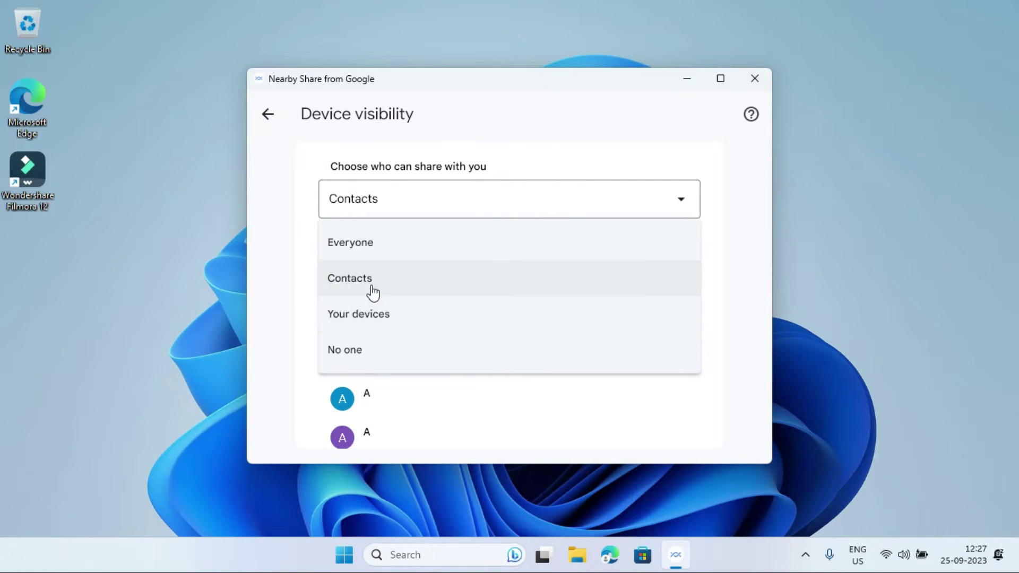
{"action": "left_click", "coordinate": [434, 245]}
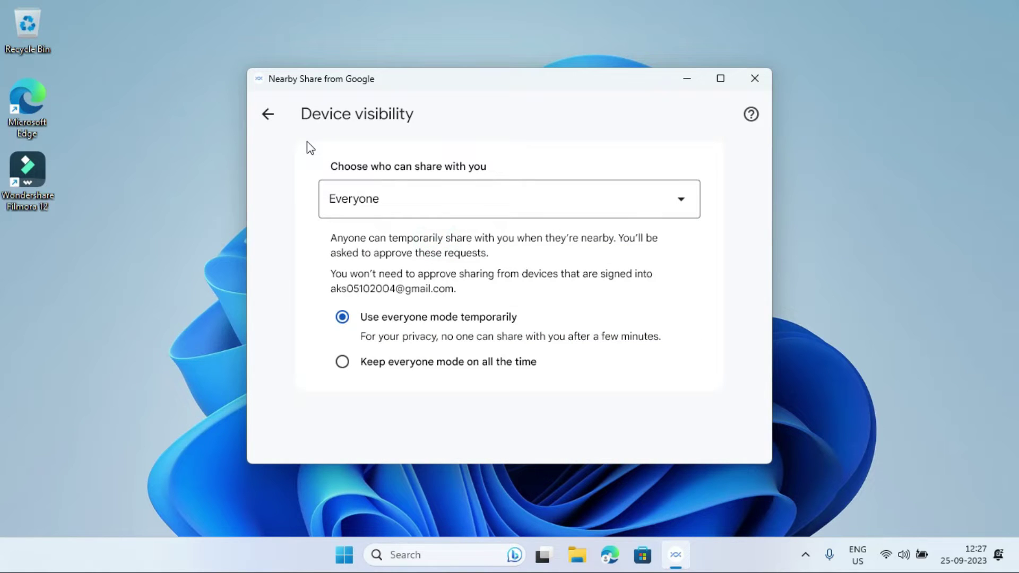
{"action": "left_click", "coordinate": [280, 124]}
{"action": "scroll", "coordinate": [543, 455], "scroll_direction": "down", "scroll_amount": 2}
{"action": "left_click", "coordinate": [629, 431]}
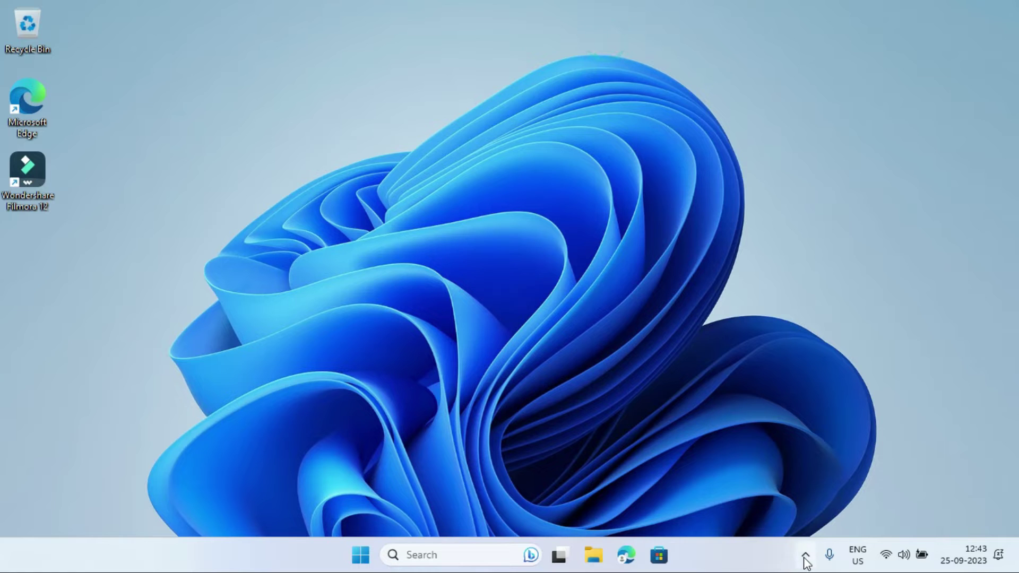
- Reopen Nearby Share from the tray, enable 'Keep everyone mode on all the time', and close it
{"action": "left_click", "coordinate": [805, 555]}
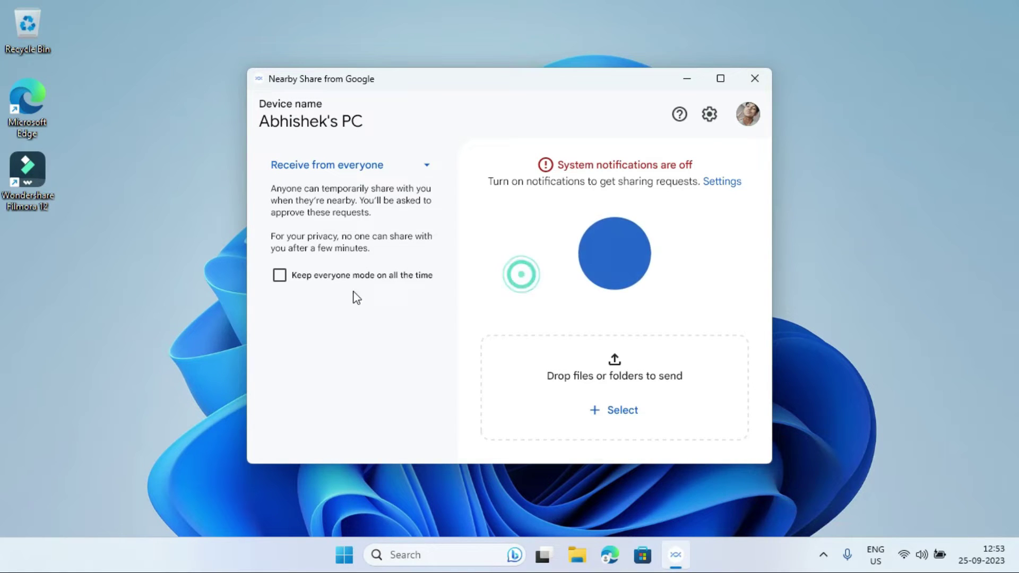
{"action": "left_click", "coordinate": [321, 275]}
{"action": "left_click", "coordinate": [279, 275]}
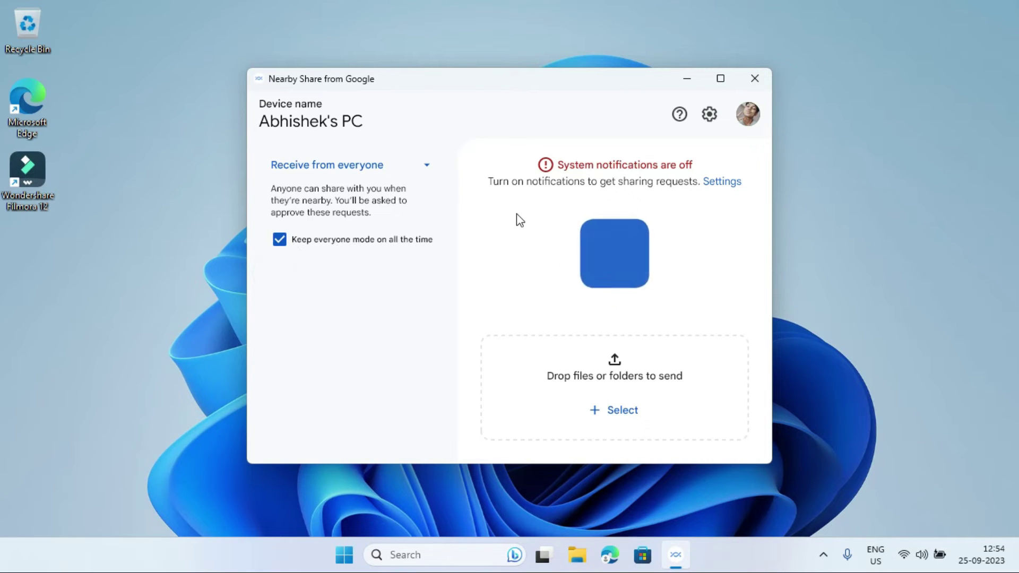
{"action": "left_click", "coordinate": [755, 79]}
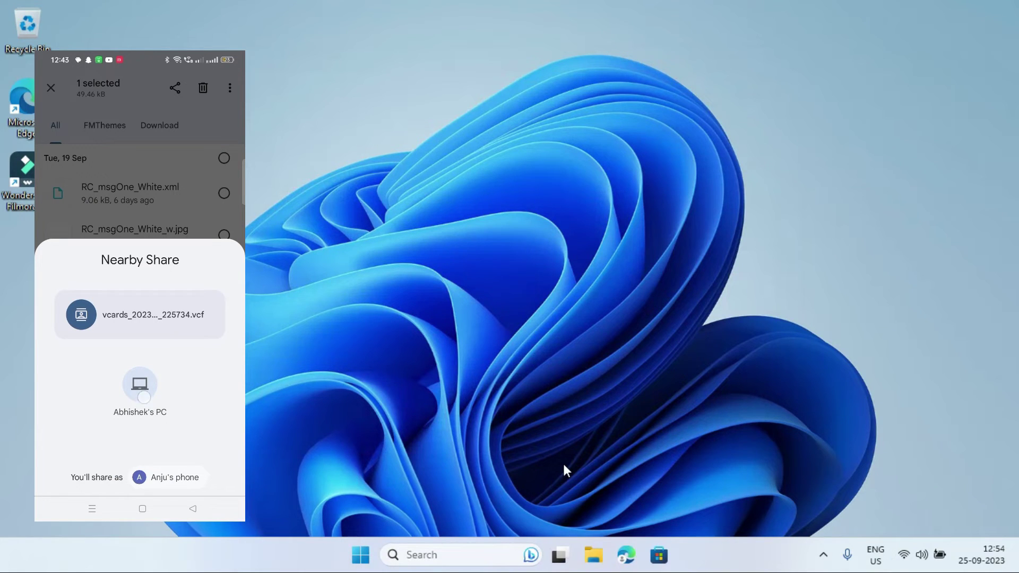
- Reveal the PC's hidden tray icons while the phone sends the vCard file
{"action": "left_click", "coordinate": [799, 555]}
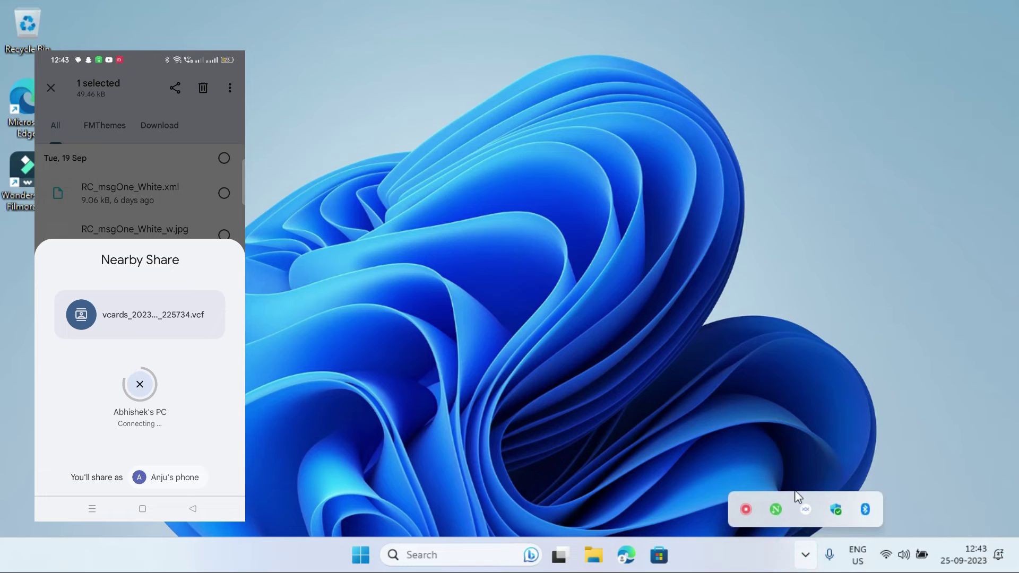
- Accept the phone's vCard file into Downloads, dismiss the notice, and close Nearby Share
{"action": "left_click", "coordinate": [805, 508]}
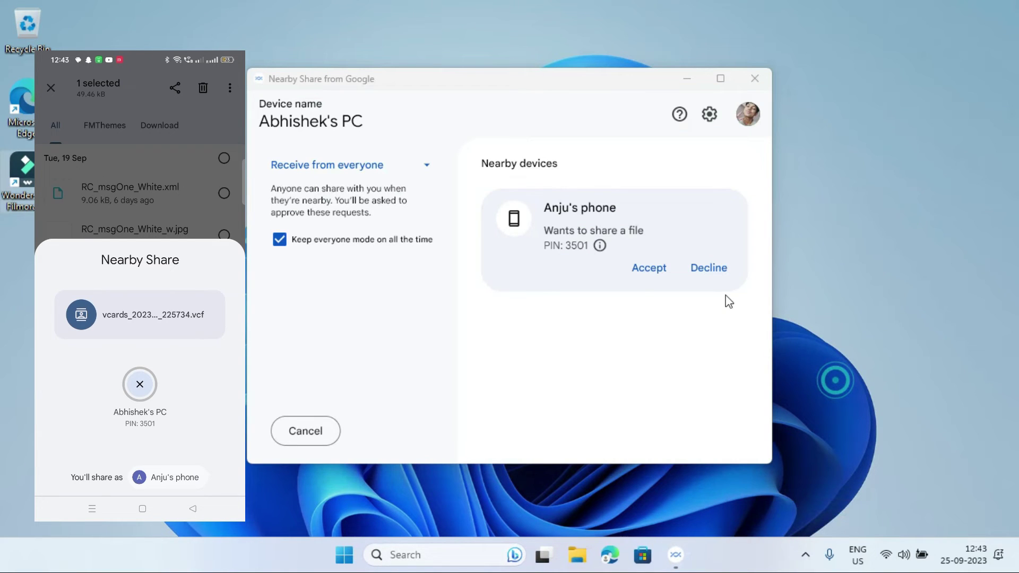
{"action": "left_click", "coordinate": [653, 269]}
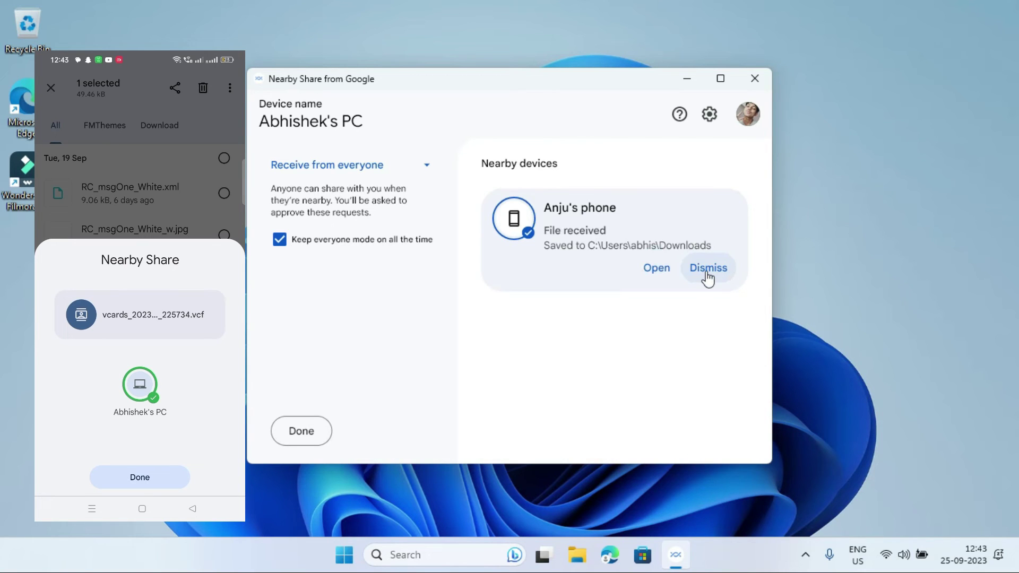
{"action": "left_click", "coordinate": [708, 271]}
{"action": "left_click", "coordinate": [755, 78]}
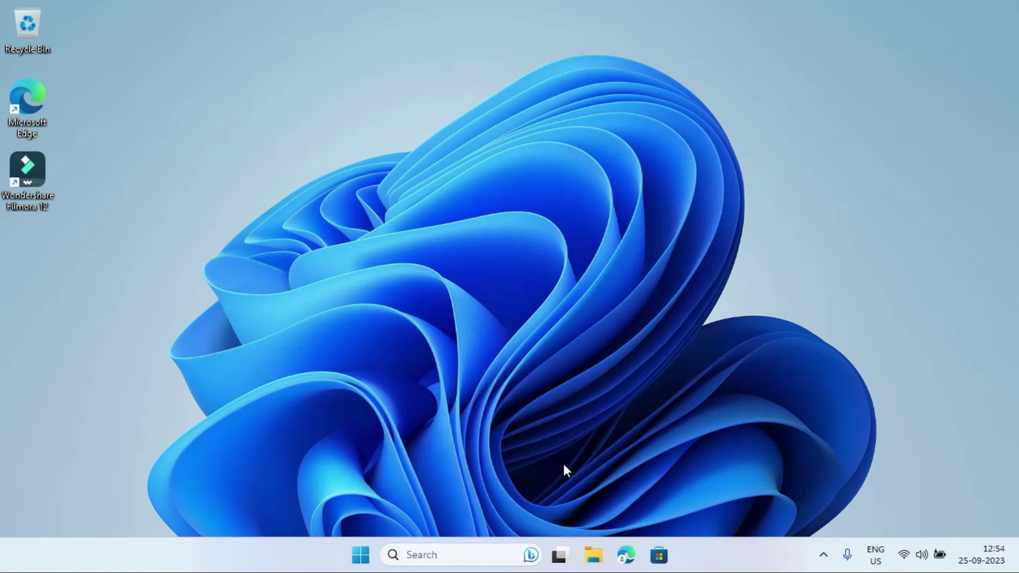